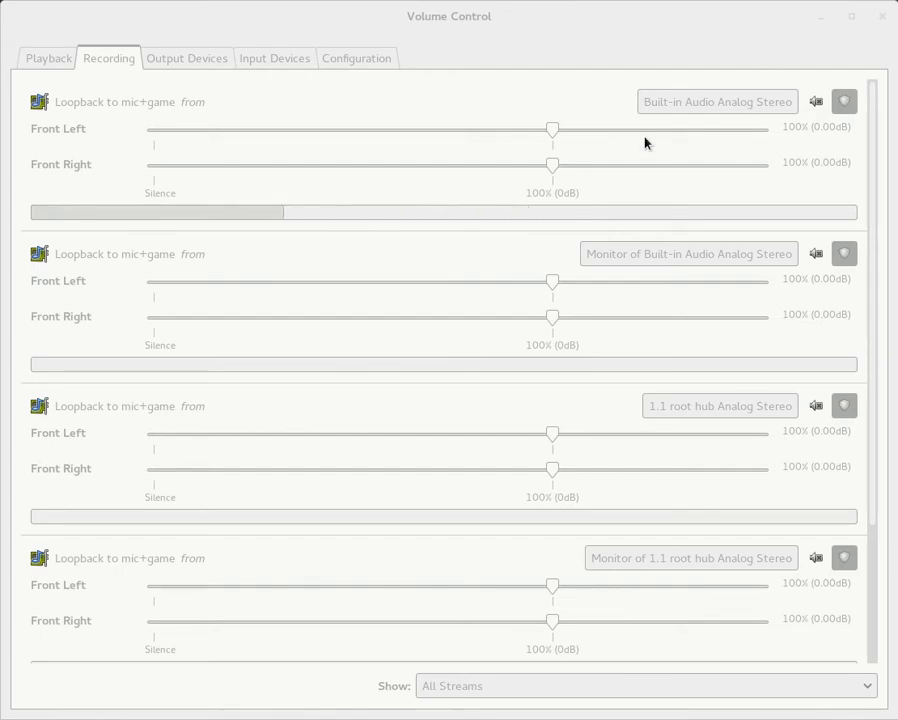
Bring the PulseAudio Volume Control window into focus
left_click(493, 27)
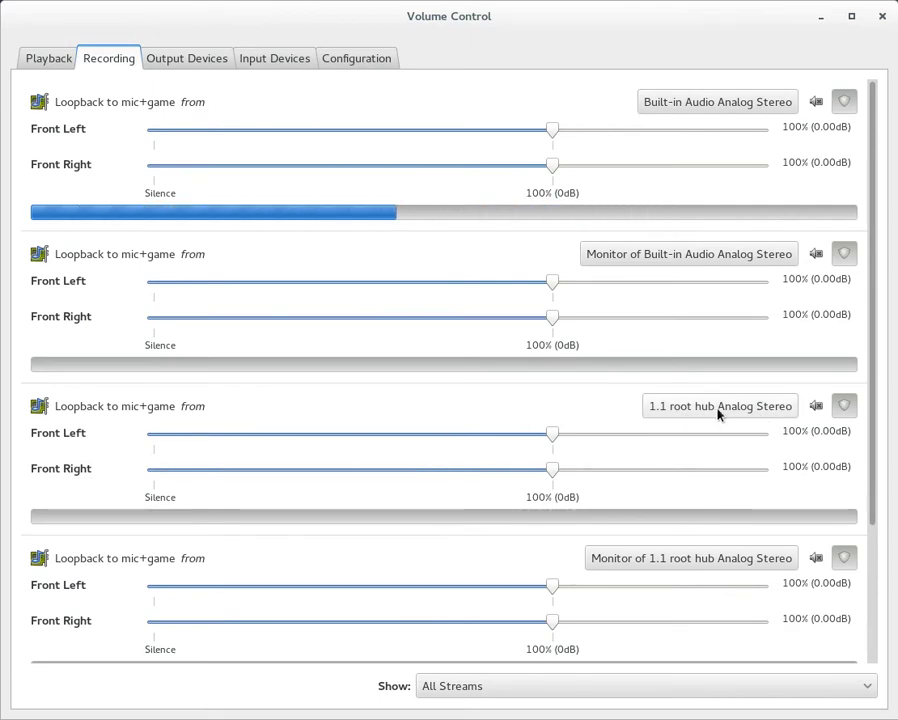
Show the input devices, mute Built-in Audio and unmute the 1.1 root hub microphone
left_click(272, 60)
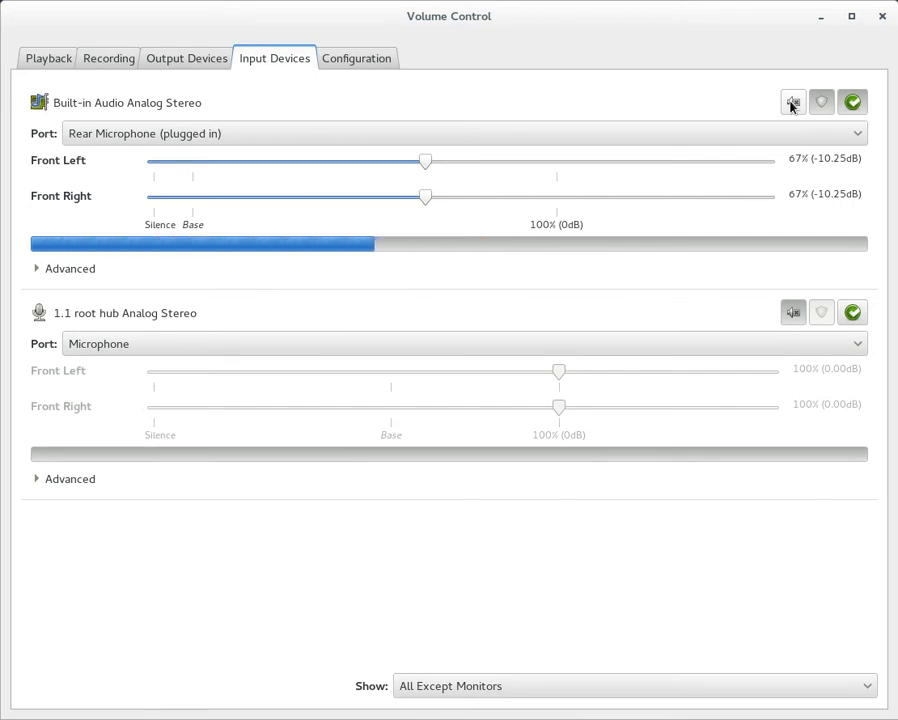
left_click(792, 103)
left_click(796, 315)
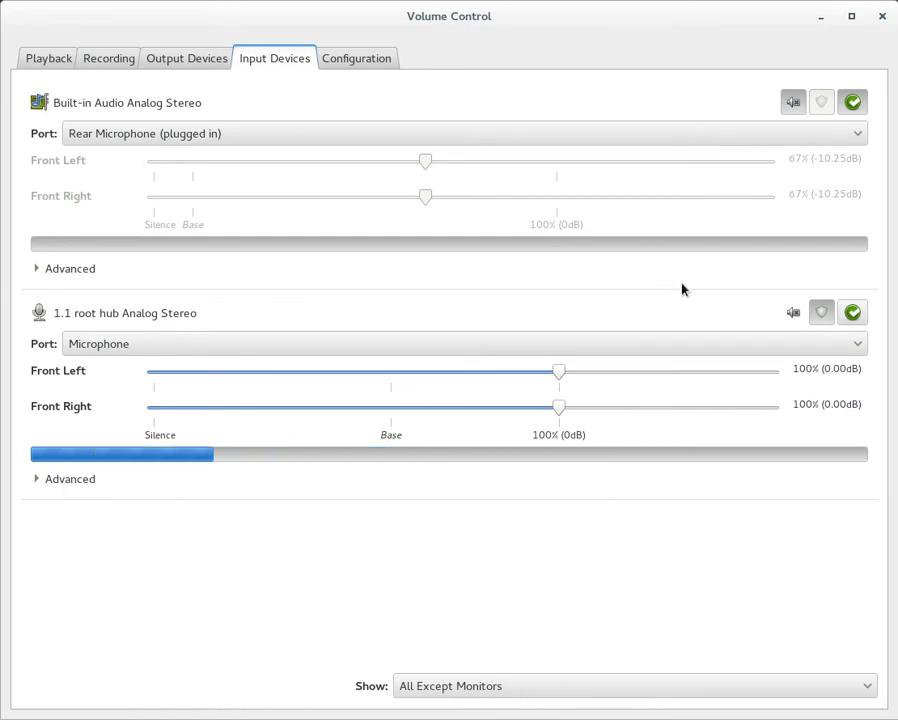
left_click(794, 313)
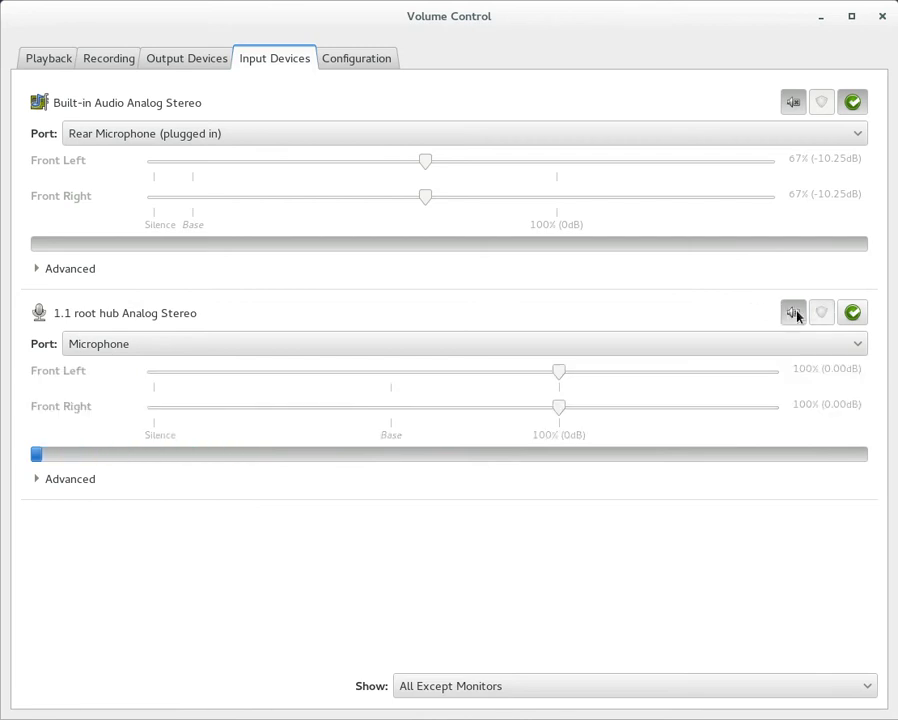
left_click(792, 102)
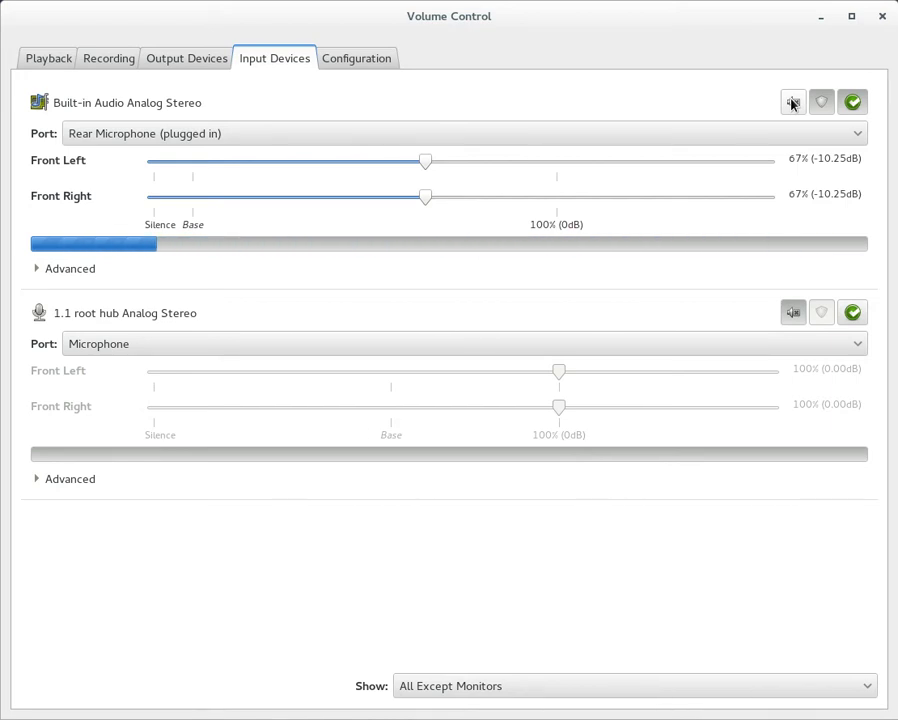
left_click(792, 103)
left_click(792, 316)
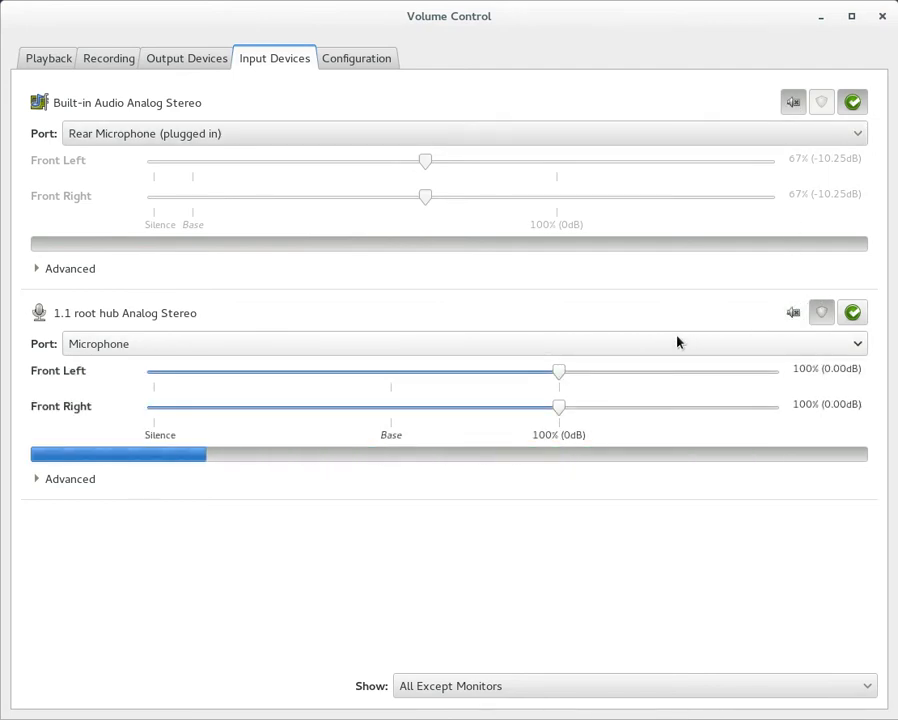
left_click(101, 58)
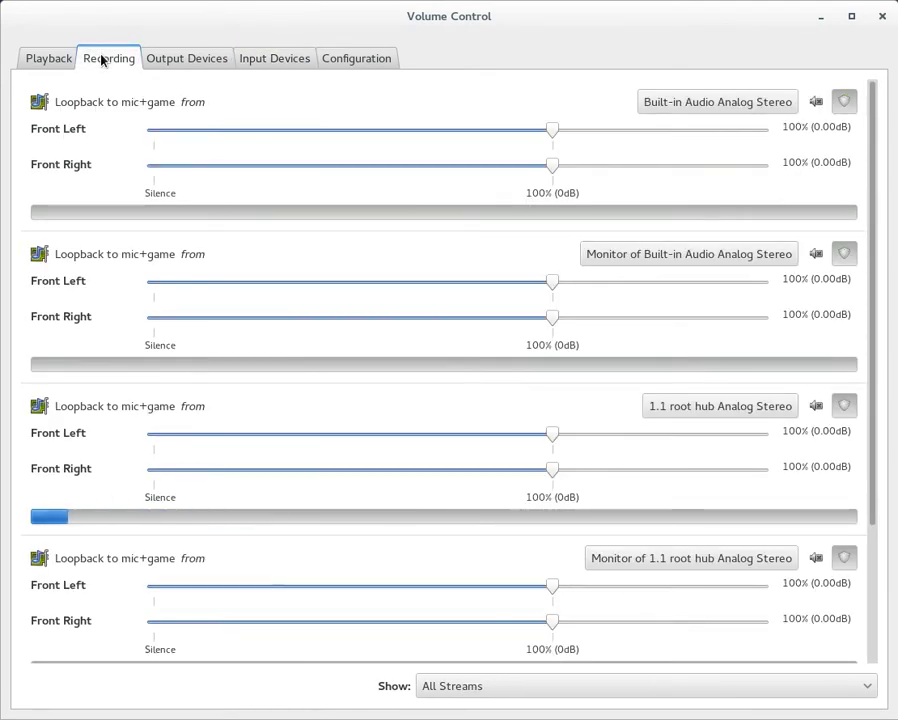
left_click(270, 58)
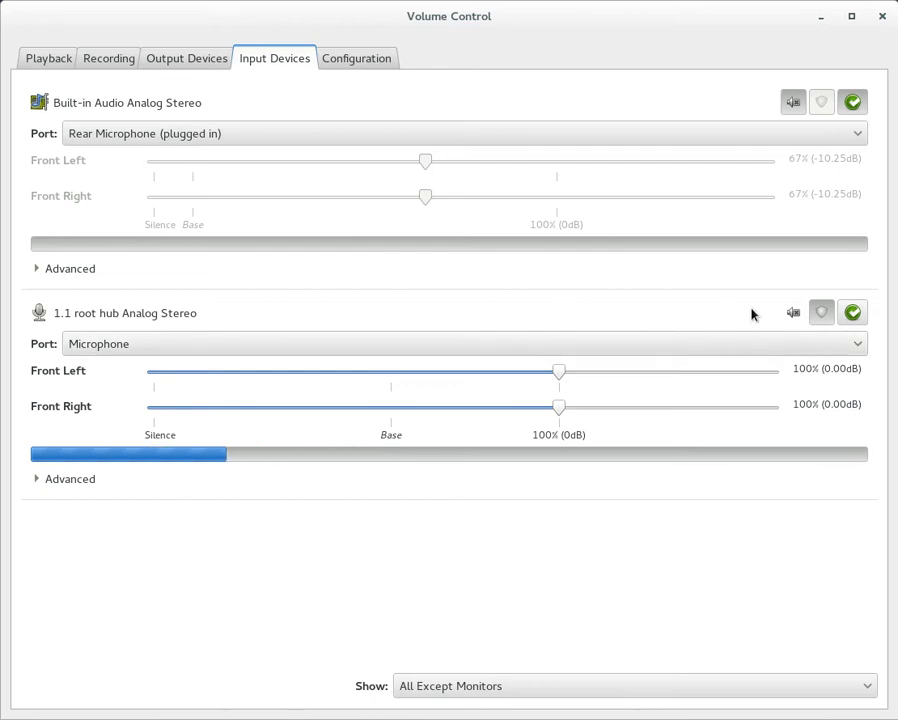
left_click(792, 313)
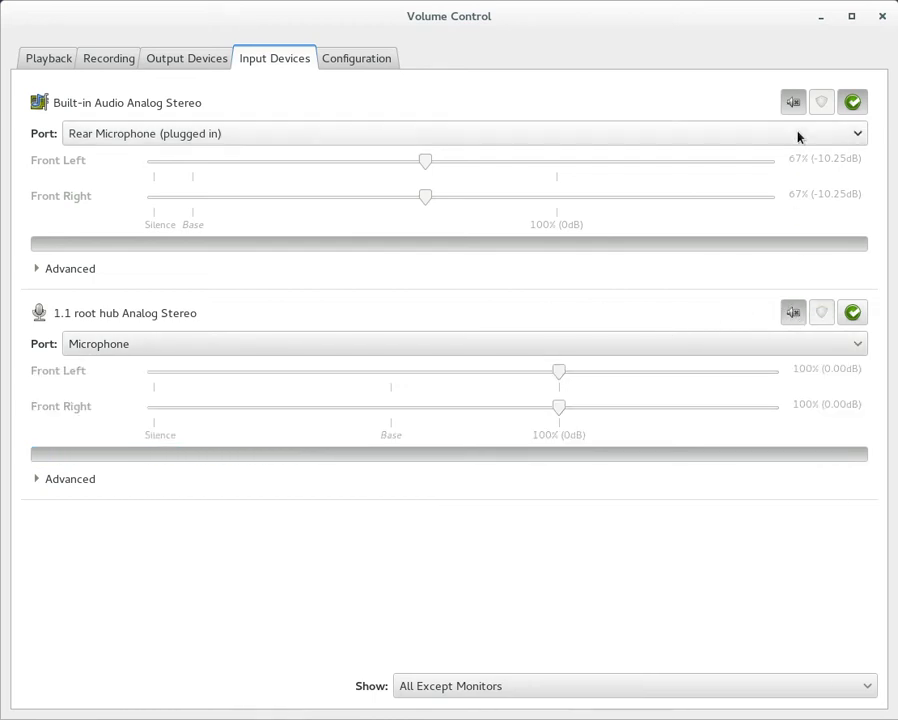
left_click(794, 103)
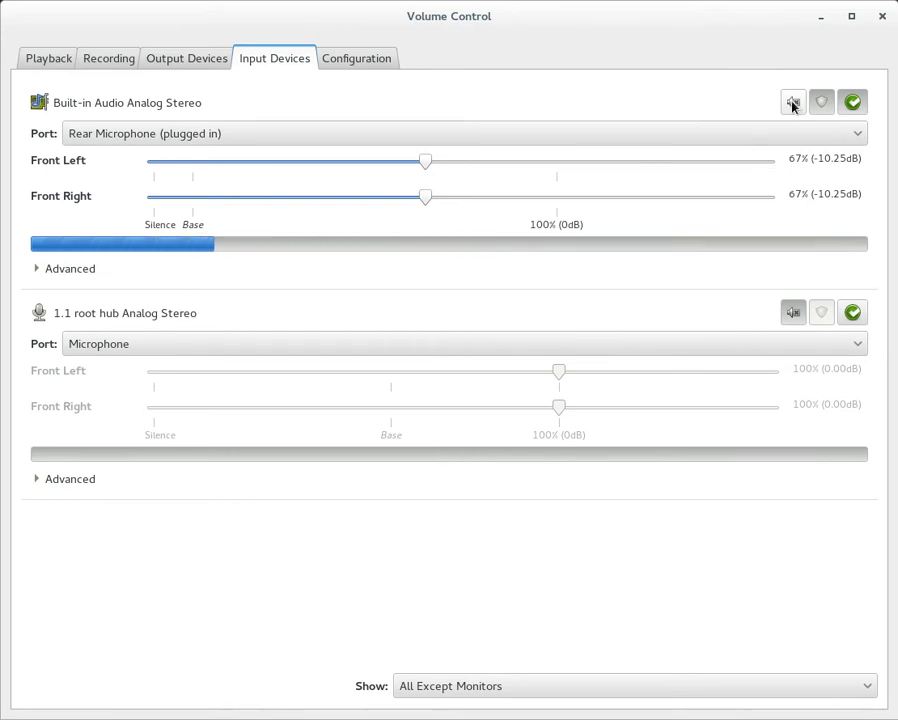
left_click(794, 103)
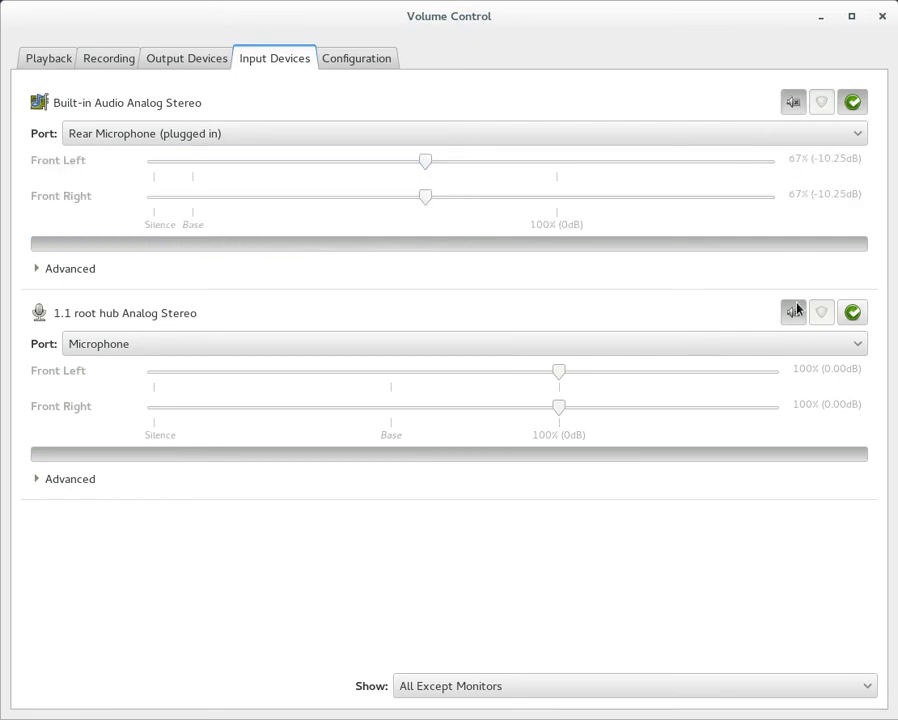
left_click(795, 313)
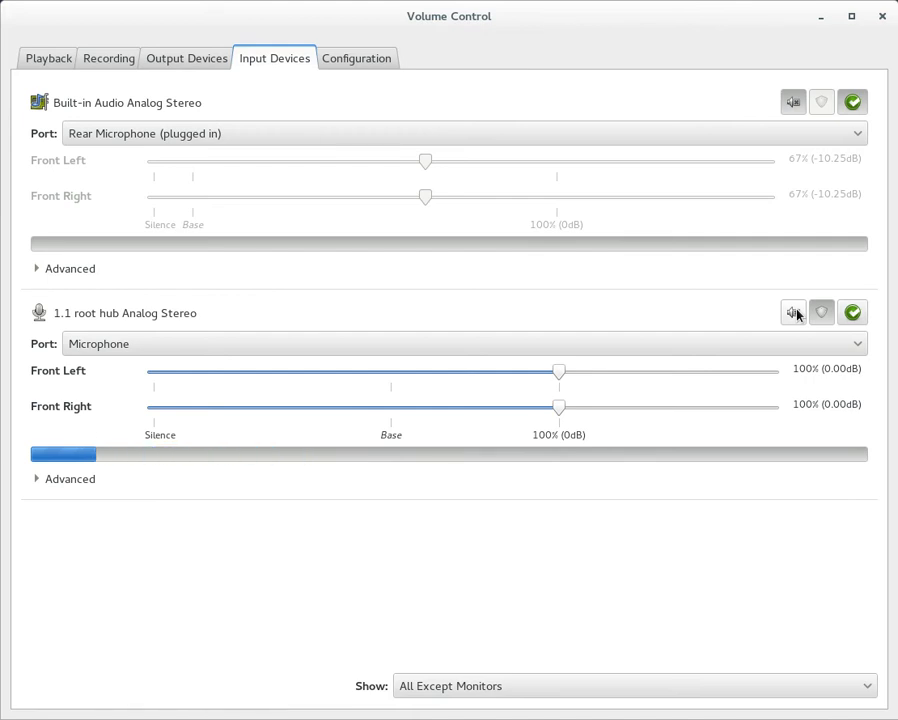
Briefly swap the live input to Built-in Audio, then back to the 1.1 root hub microphone
left_click(794, 313)
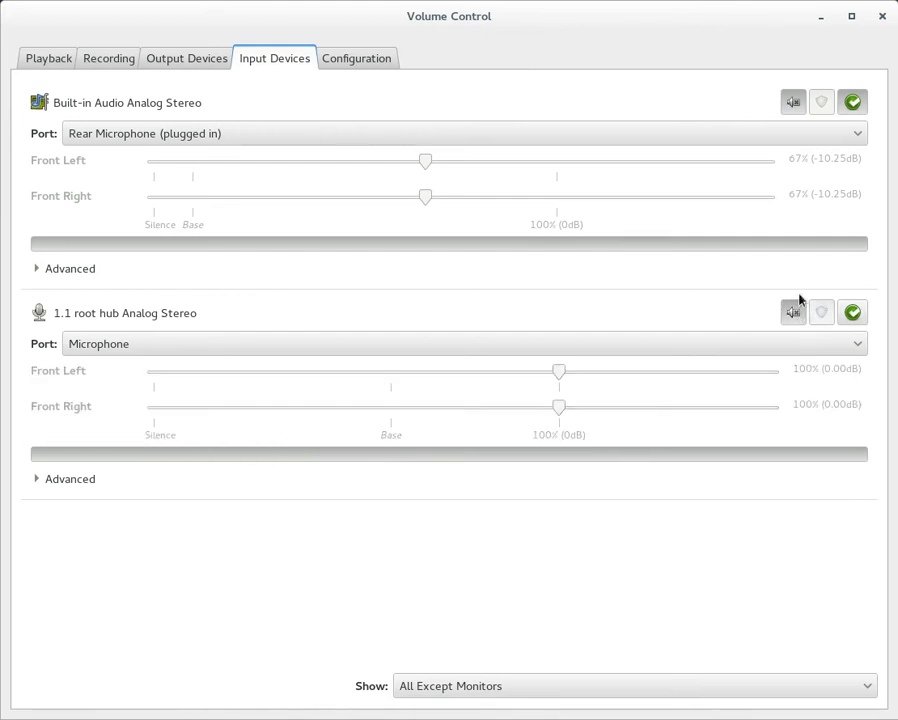
left_click(796, 105)
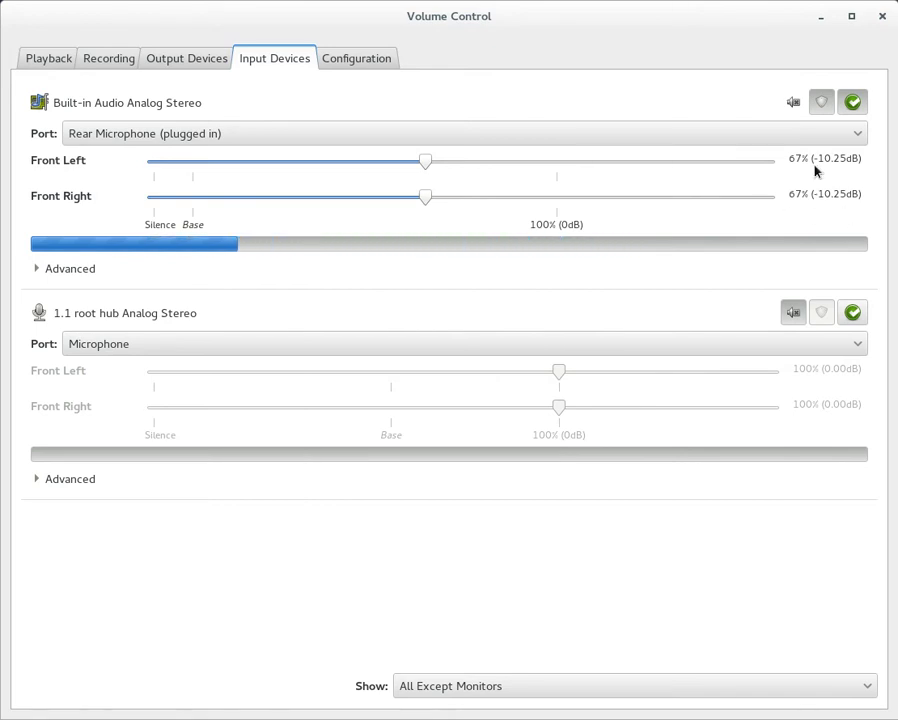
left_click(792, 103)
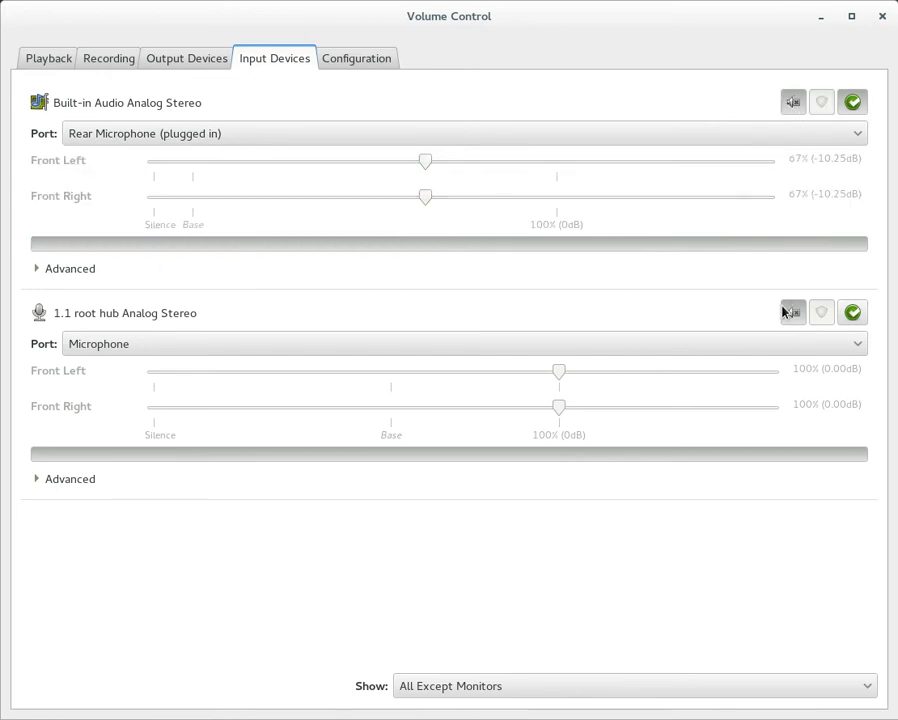
left_click(792, 312)
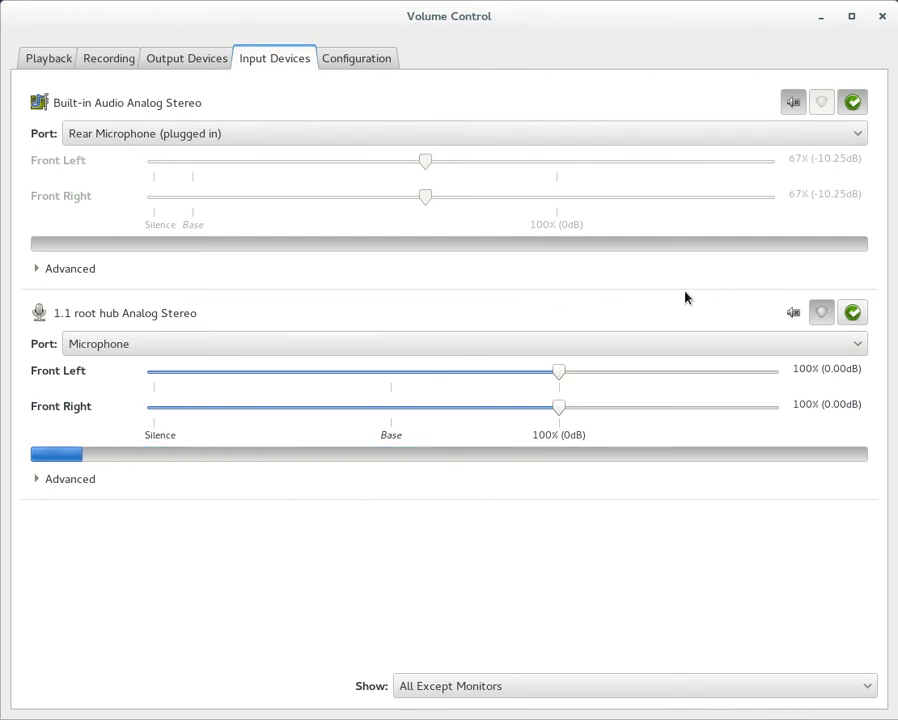
Mute the 1.1 root hub microphone and unmute the Built-in Audio input
left_click(794, 313)
left_click(796, 102)
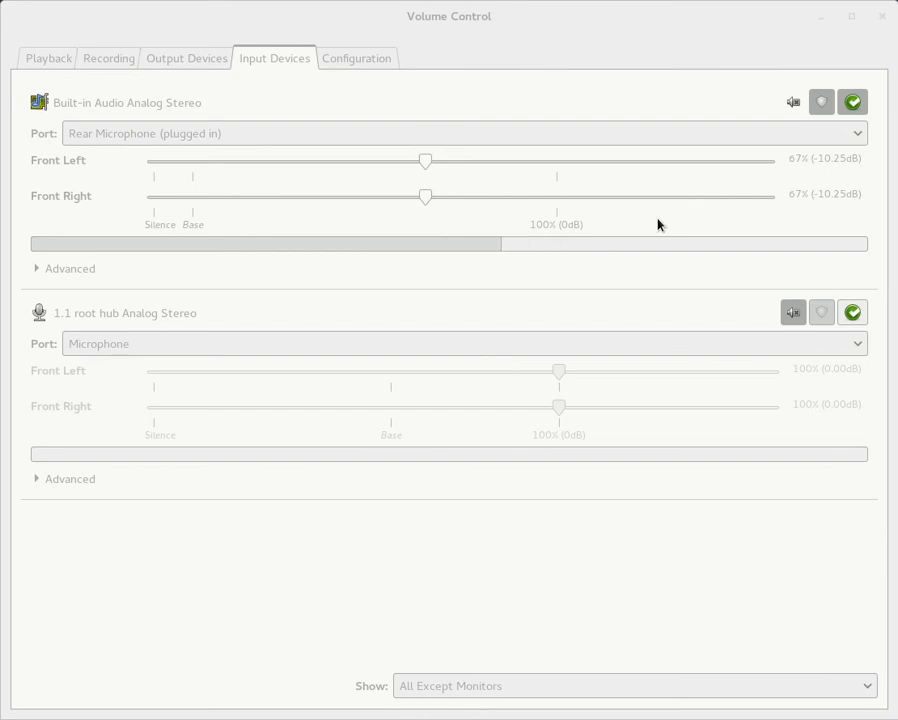
left_click(787, 106)
left_click(792, 315)
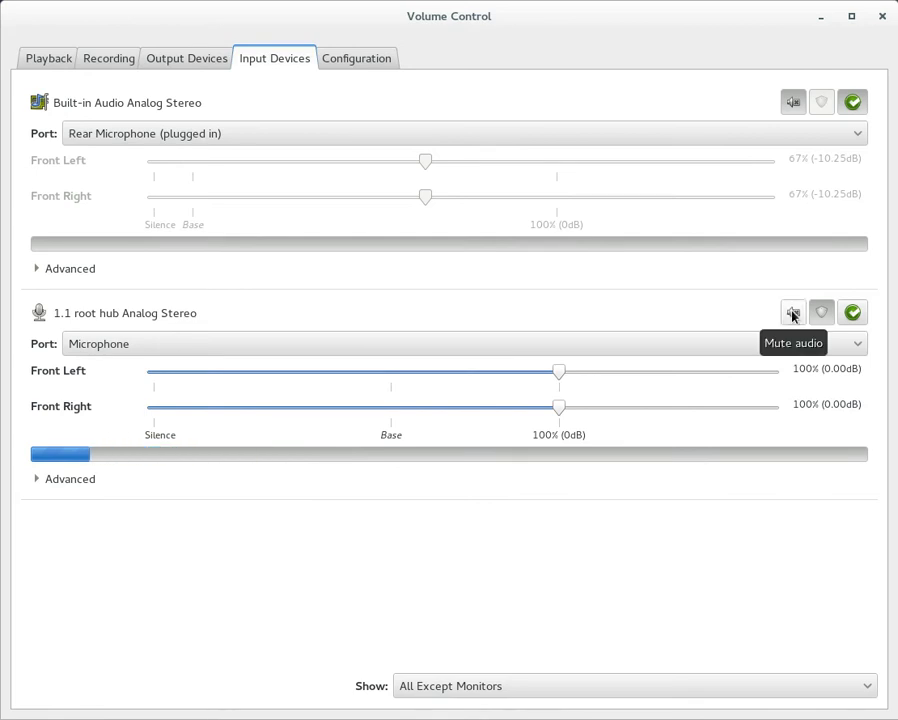
left_click(793, 312)
left_click(794, 103)
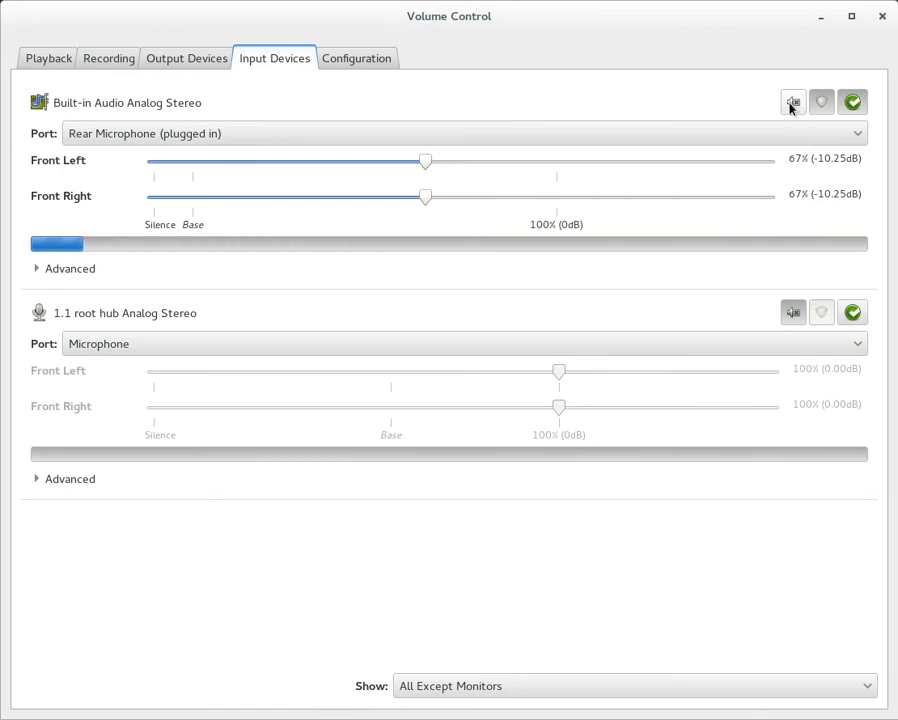
Test the 1.1 root hub mic live, then return to Built-in Audio with the root hub muted
left_click(791, 104)
left_click(792, 313)
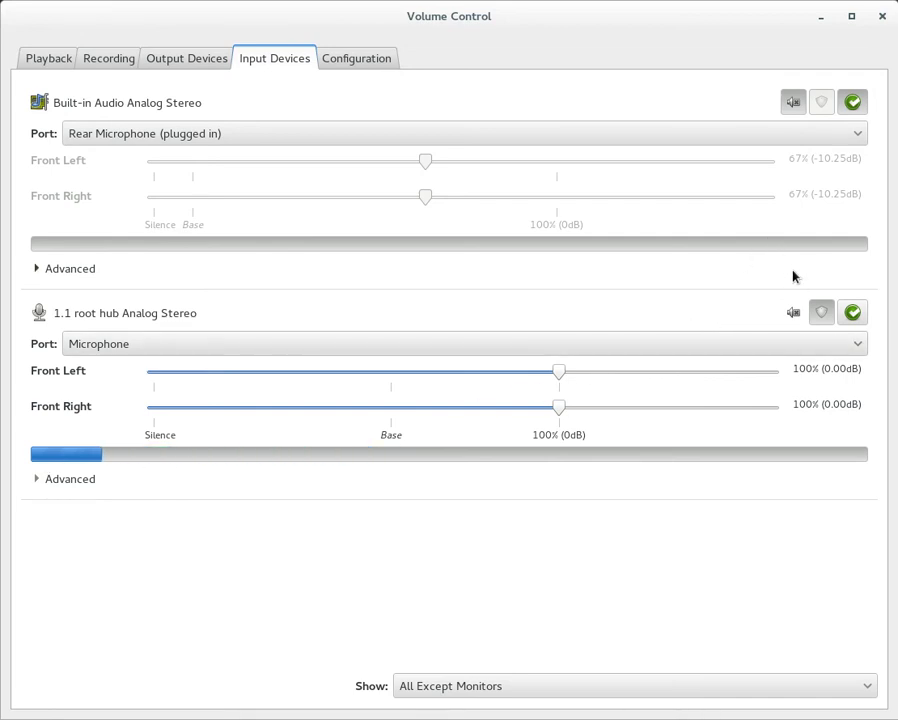
left_click(792, 312)
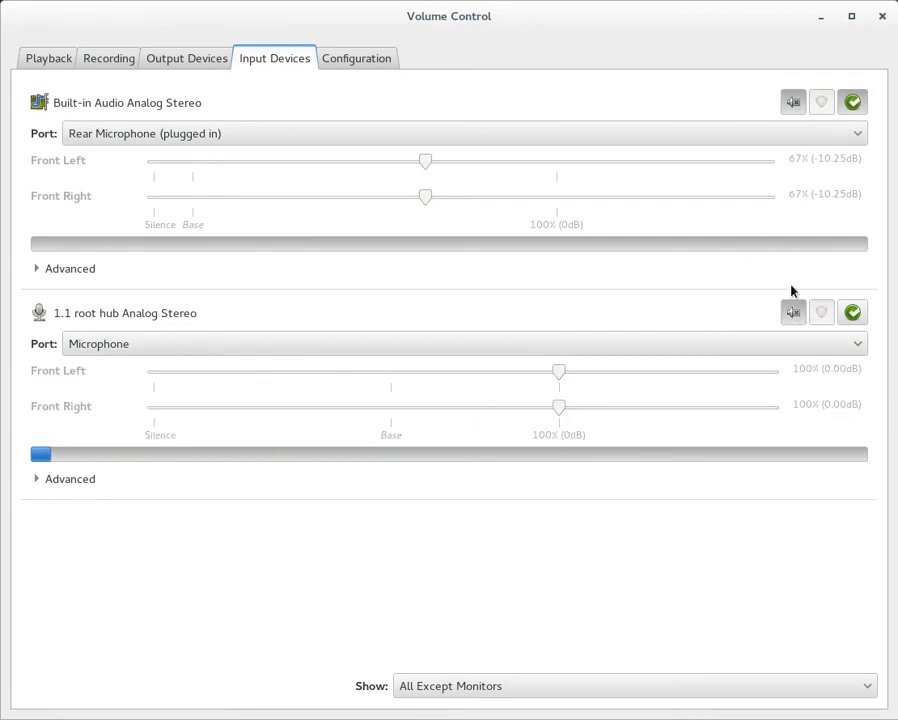
left_click(796, 108)
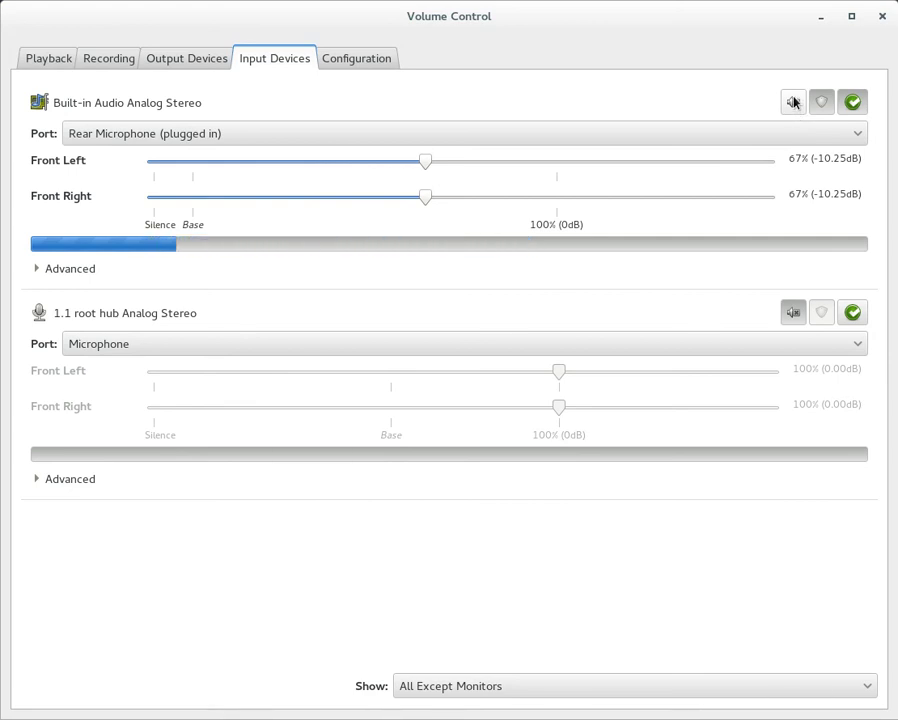
left_click(793, 101)
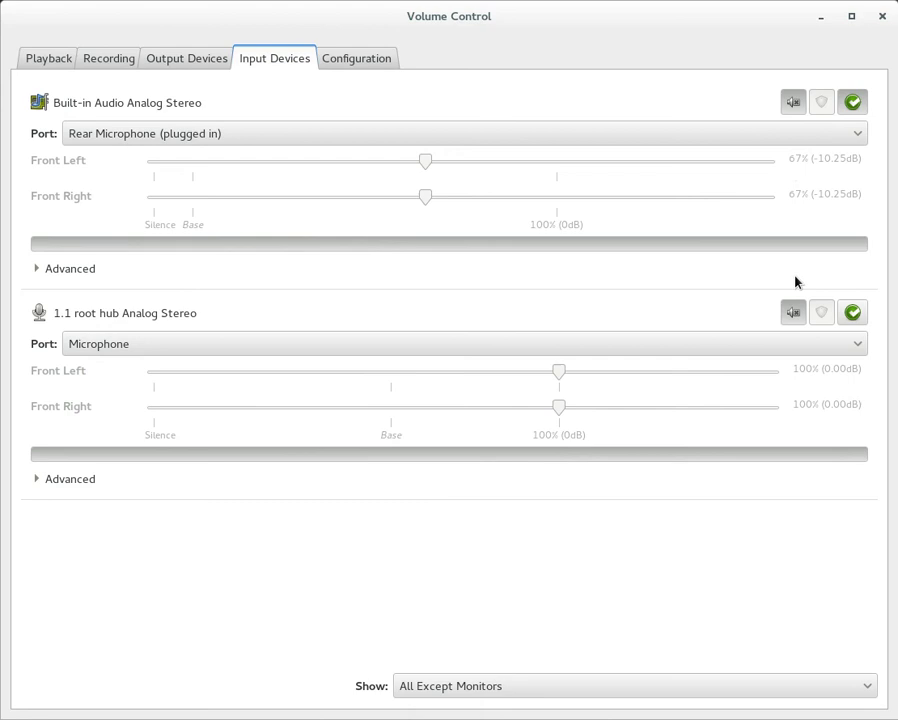
left_click(792, 313)
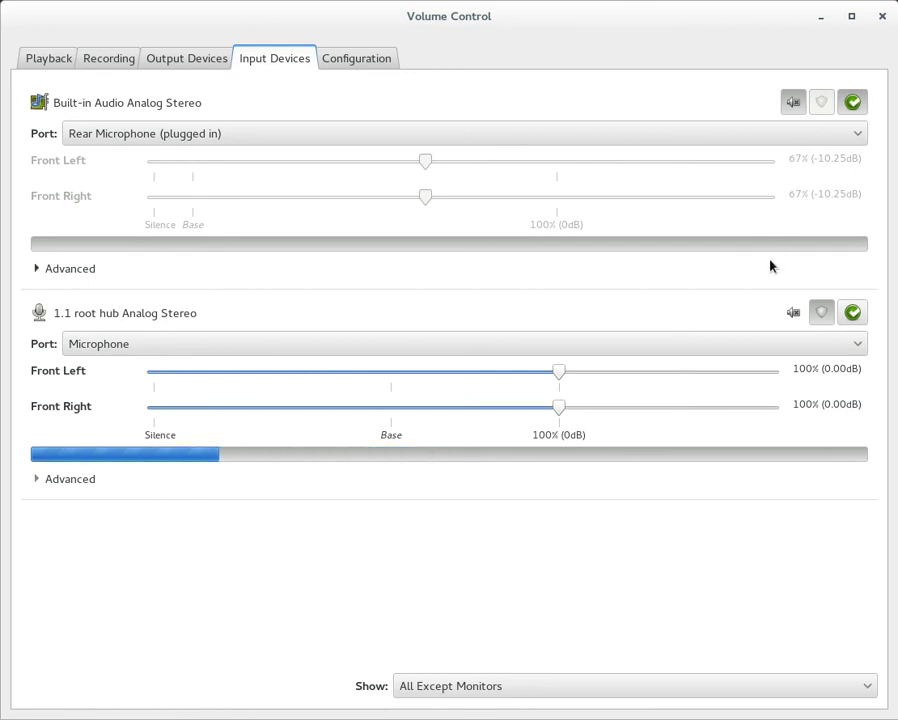
left_click(794, 313)
left_click(791, 102)
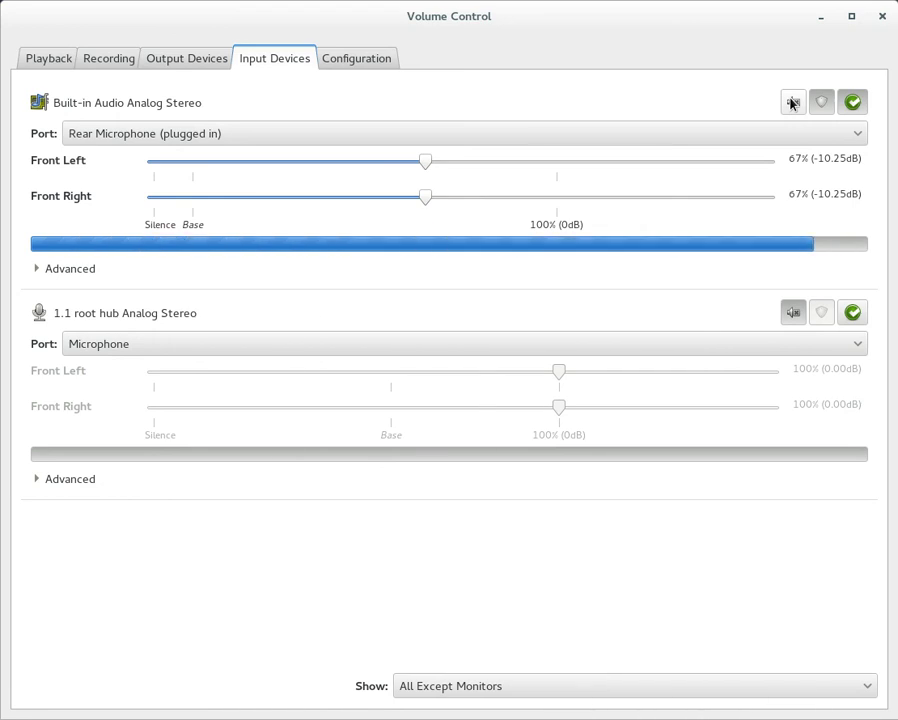
left_click(793, 103)
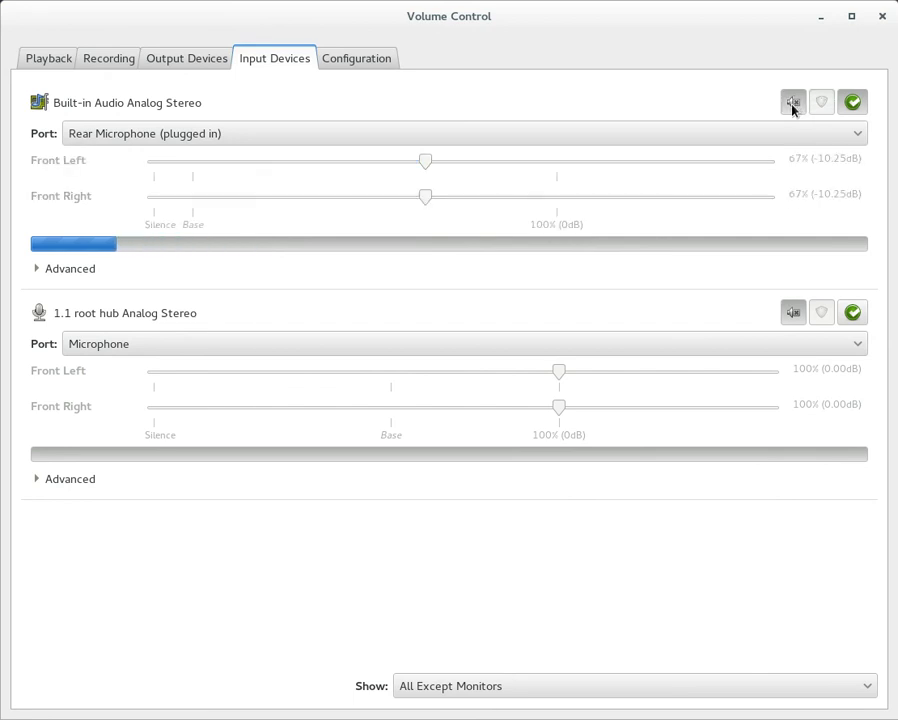
left_click(790, 313)
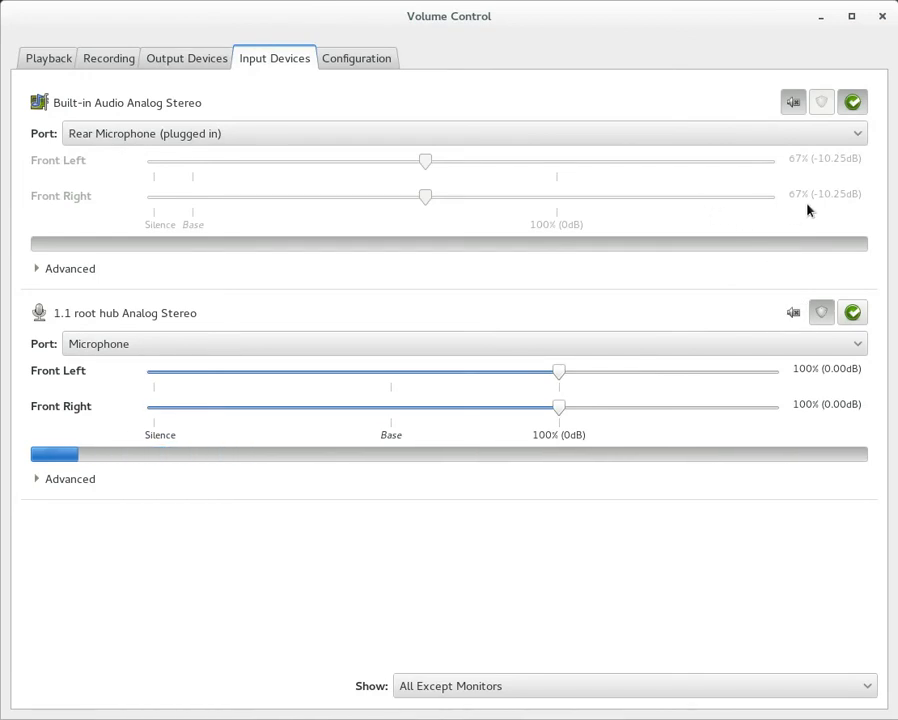
left_click(793, 313)
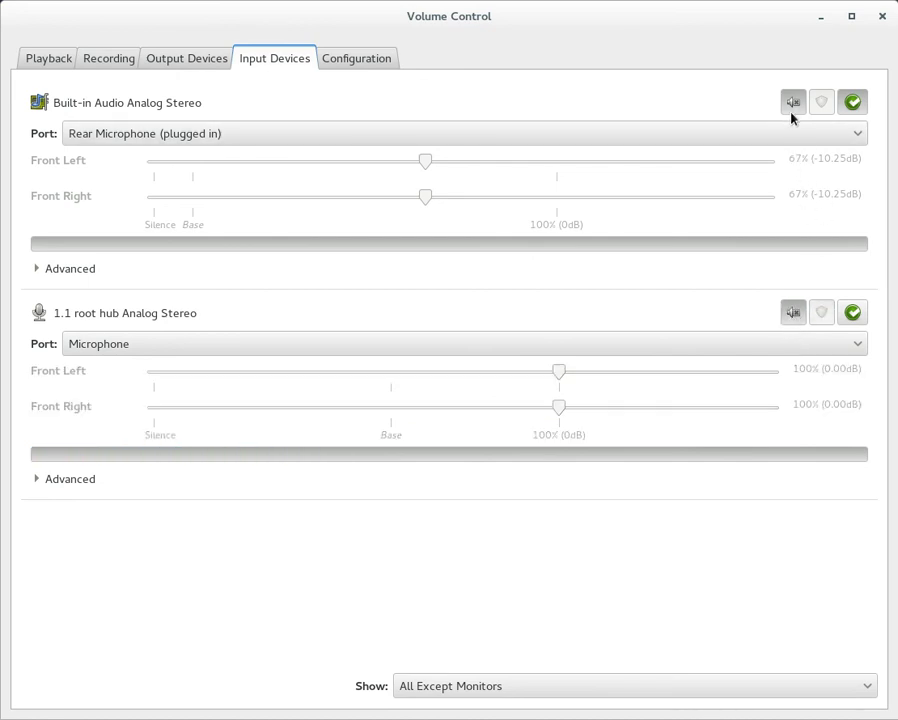
left_click(792, 104)
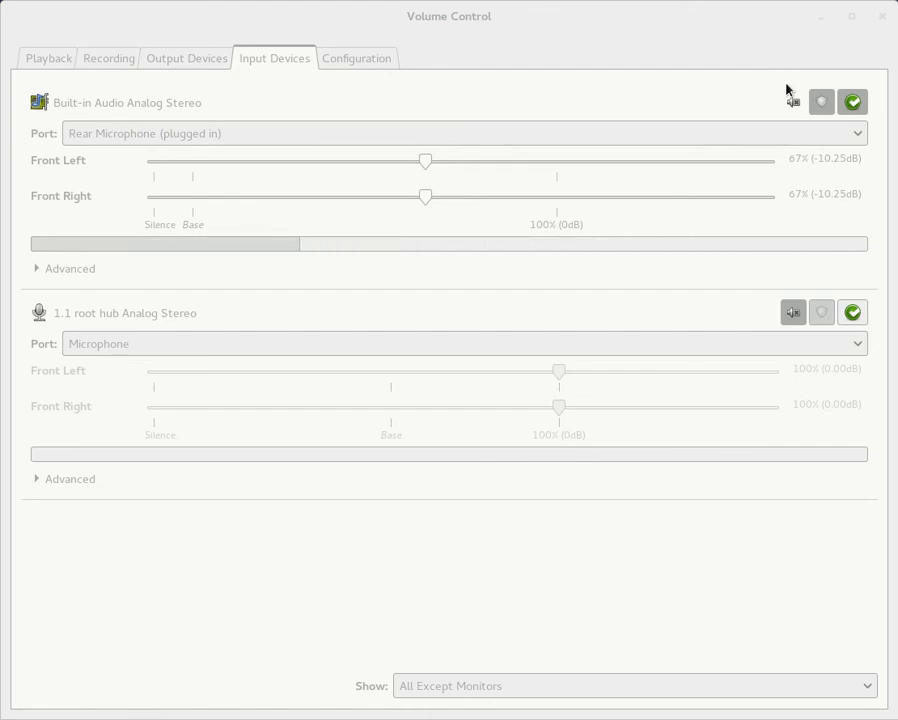
Make the 1.1 root hub mic live for a Yeti test, then restore Built-in Audio with the root hub muted
left_click(794, 104)
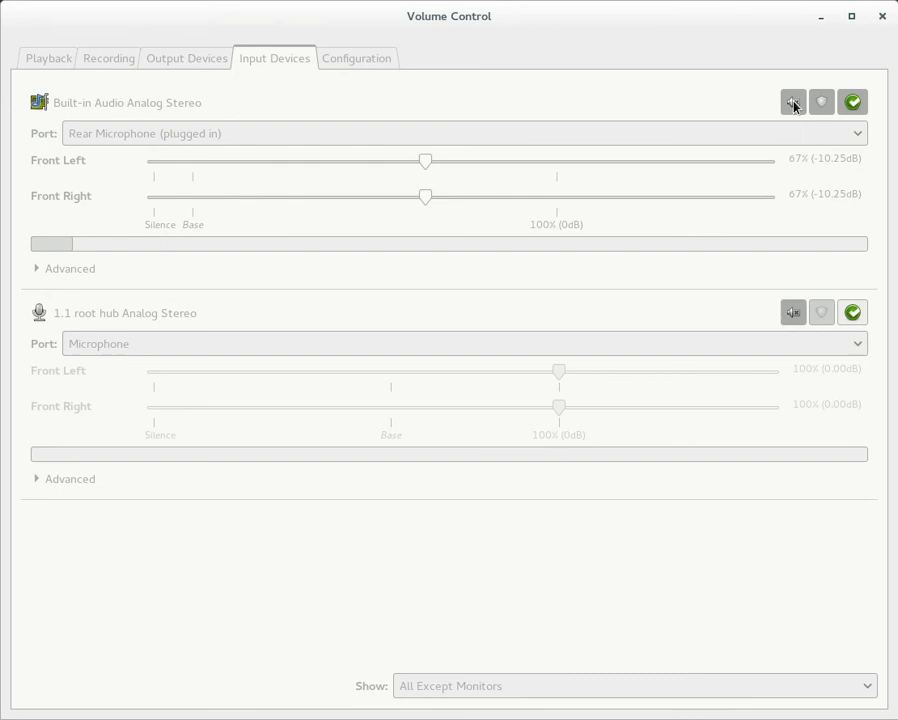
left_click(793, 313)
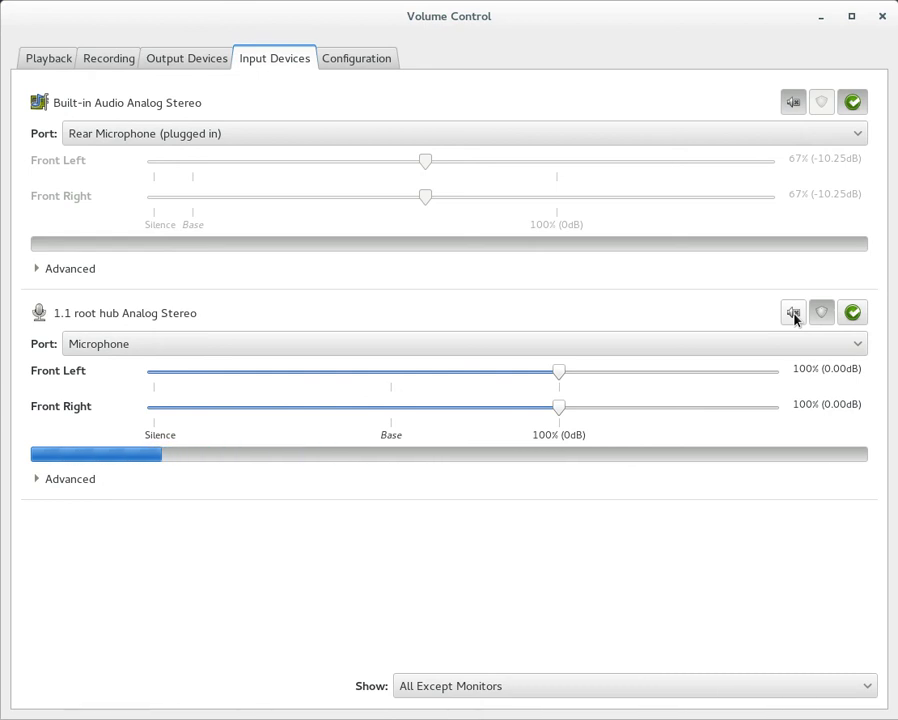
left_click(794, 316)
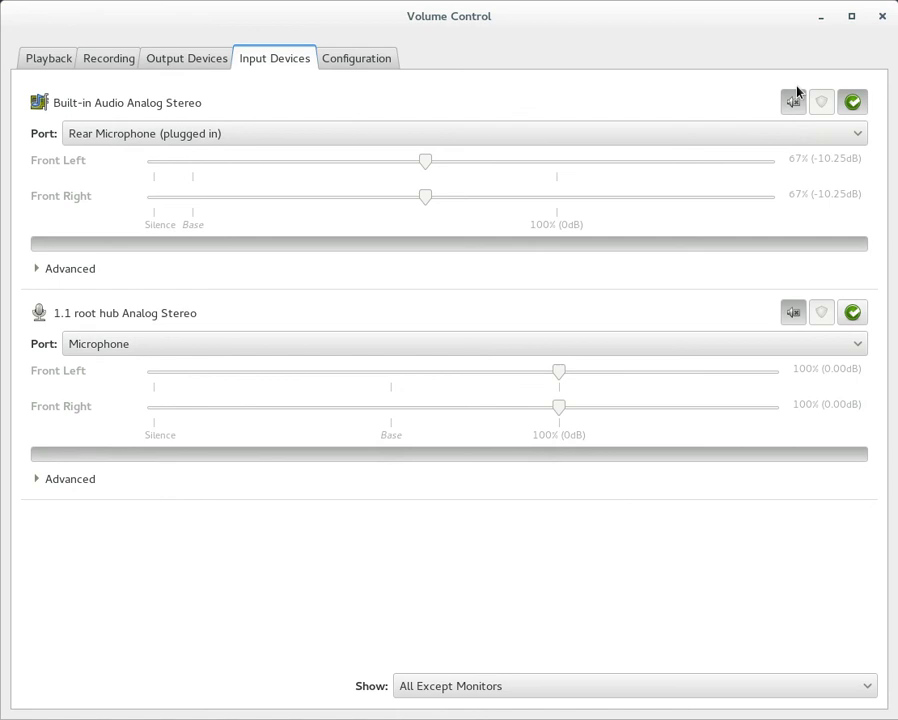
left_click(794, 103)
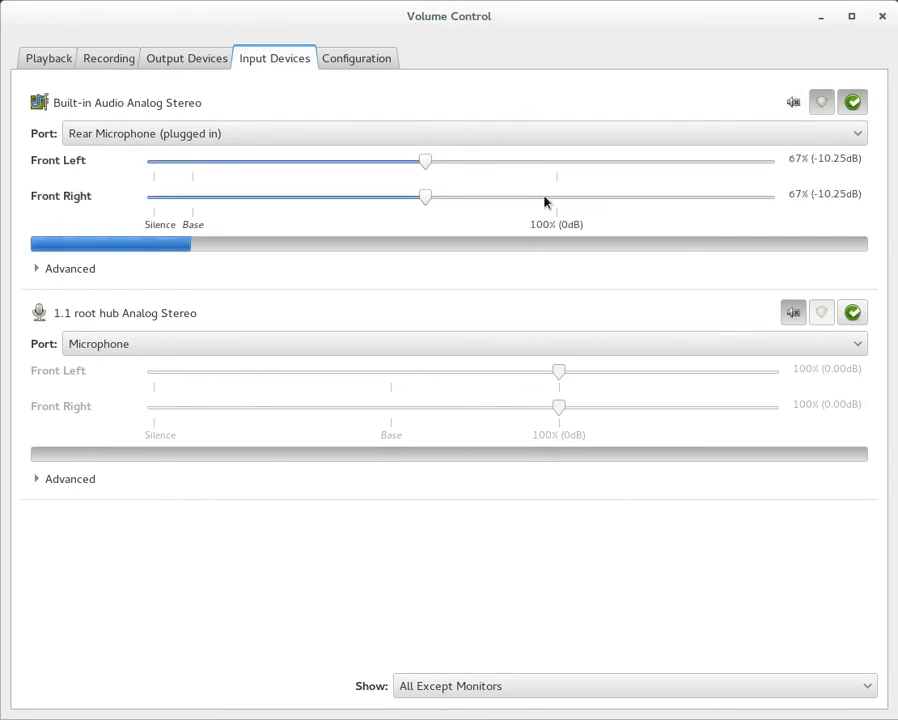